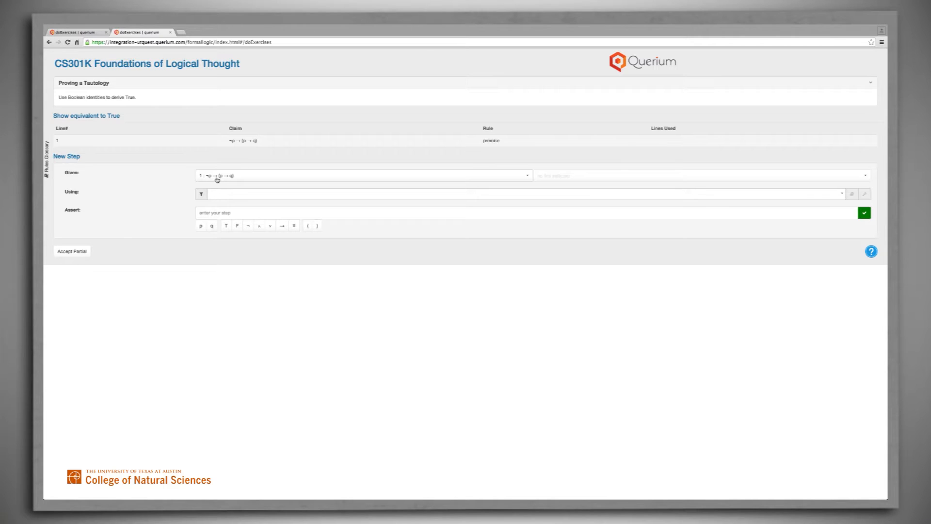
- Choose Conditional Disjunction as the rule to apply to line 1
{"action": "left_click", "coordinate": [256, 195]}
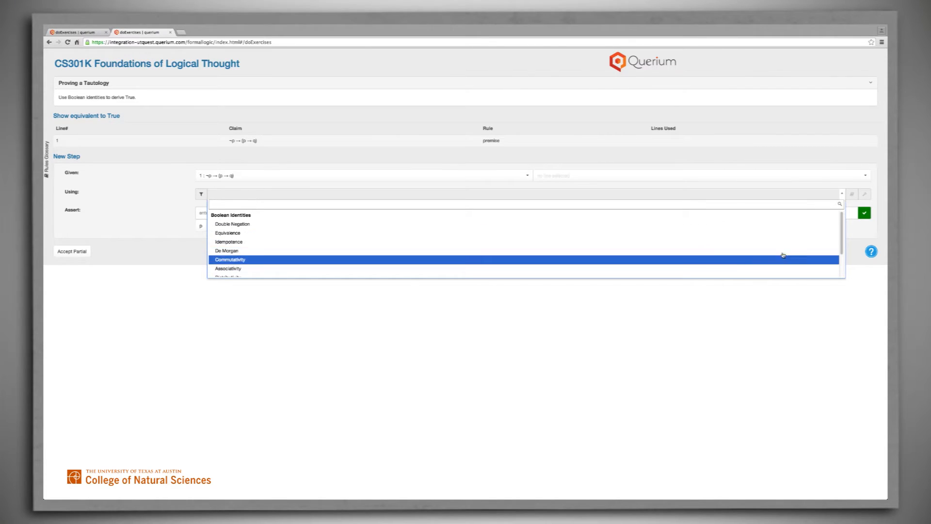
{"action": "left_click_drag", "start_coordinate": [843, 253], "coordinate": [843, 270]}
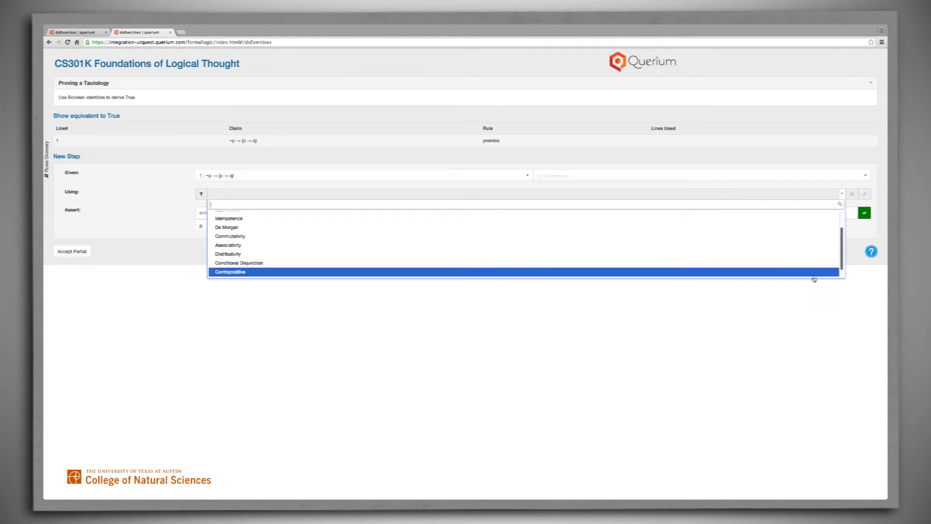
{"action": "left_click", "coordinate": [251, 258]}
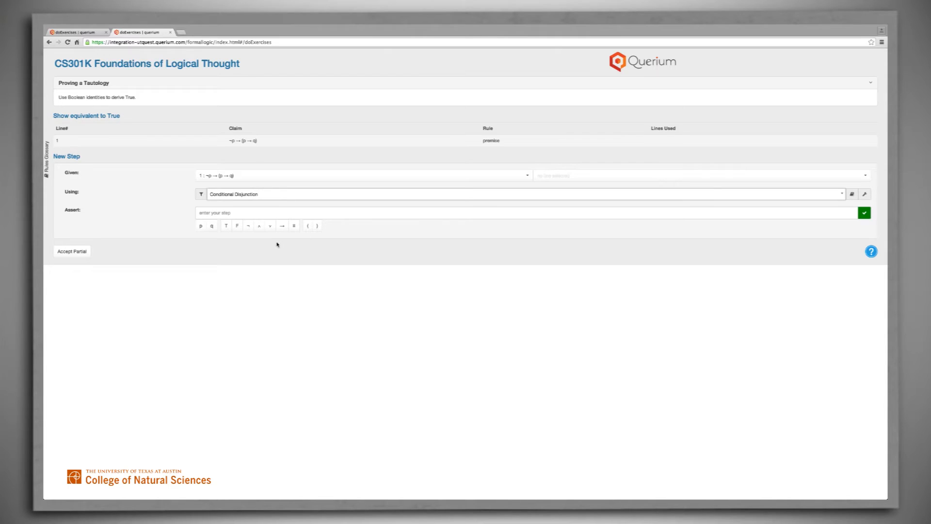
- View the definition of Conditional Disjunction and the guidance on how to apply it, closing each dialog
{"action": "left_click", "coordinate": [849, 195]}
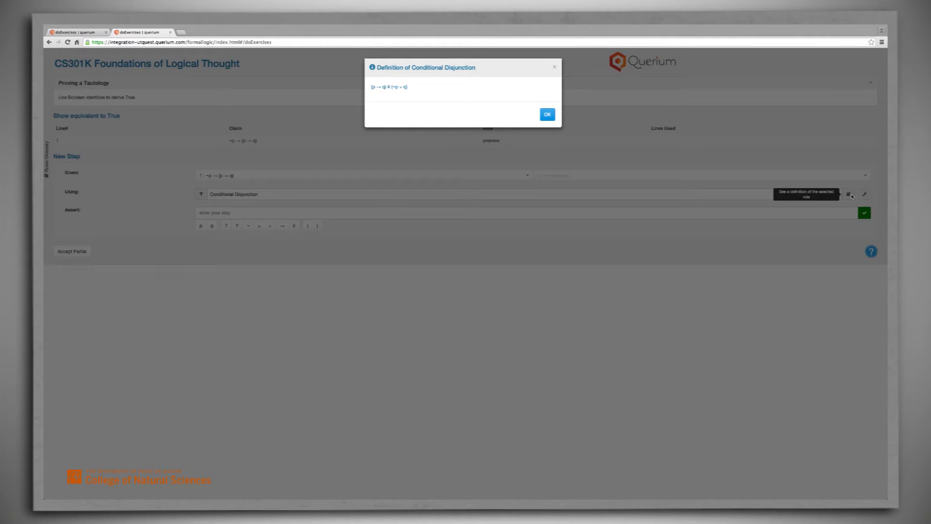
{"action": "left_click", "coordinate": [548, 115]}
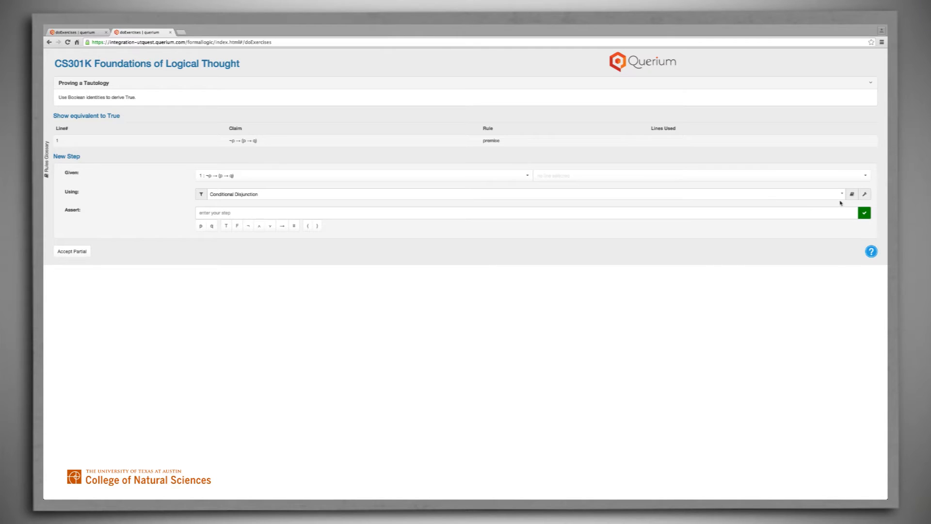
{"action": "left_click", "coordinate": [864, 194]}
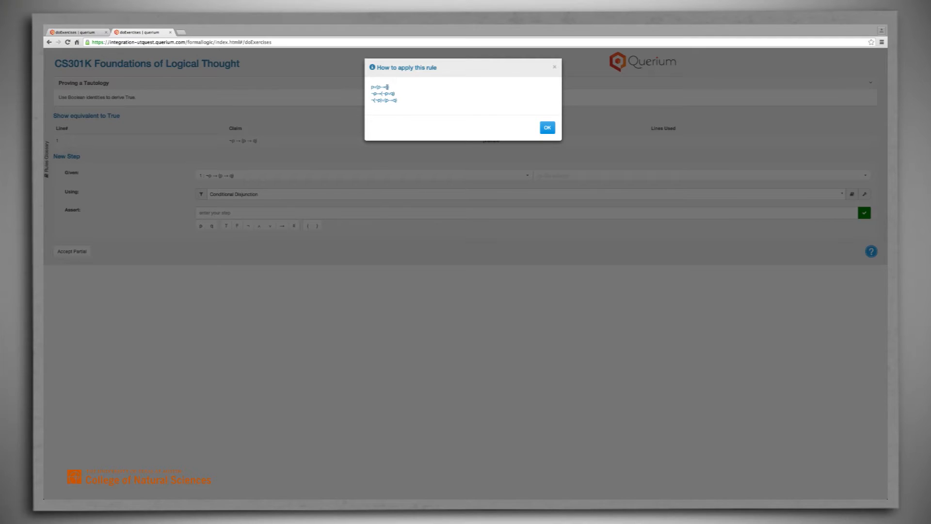
{"action": "left_click", "coordinate": [546, 131]}
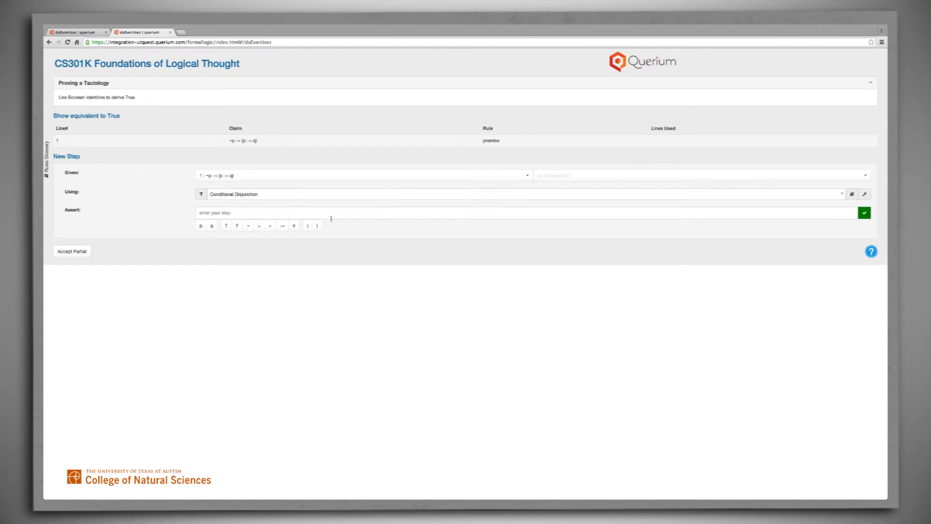
- Enter ¬¬p ∨ (p → q) as the assertion derived from line 1 and submit the proof step
{"action": "left_click", "coordinate": [252, 213]}
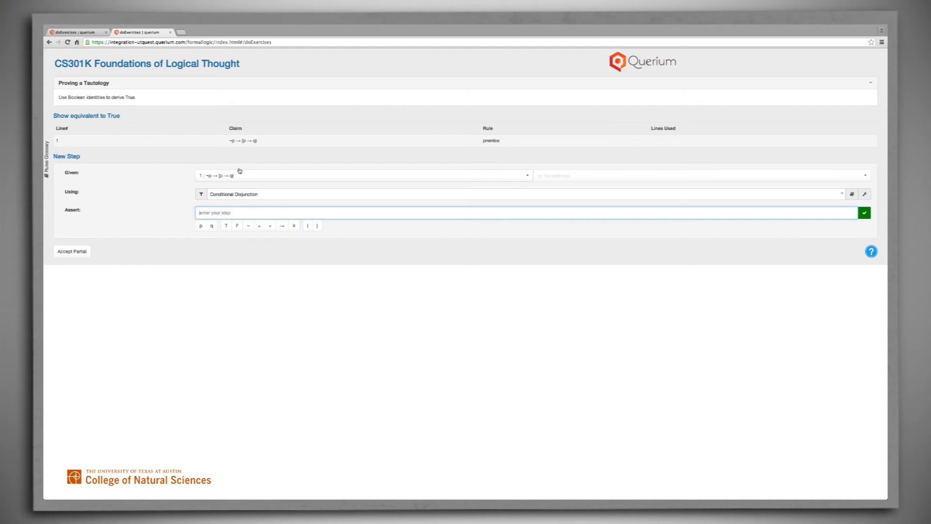
{"action": "left_click", "coordinate": [247, 142]}
{"action": "left_click", "coordinate": [249, 226]}
{"action": "double_click", "coordinate": [211, 212]}
{"action": "key", "text": "BackSpace"}
{"action": "left_click", "coordinate": [270, 228]}
{"action": "left_click", "coordinate": [864, 213]}
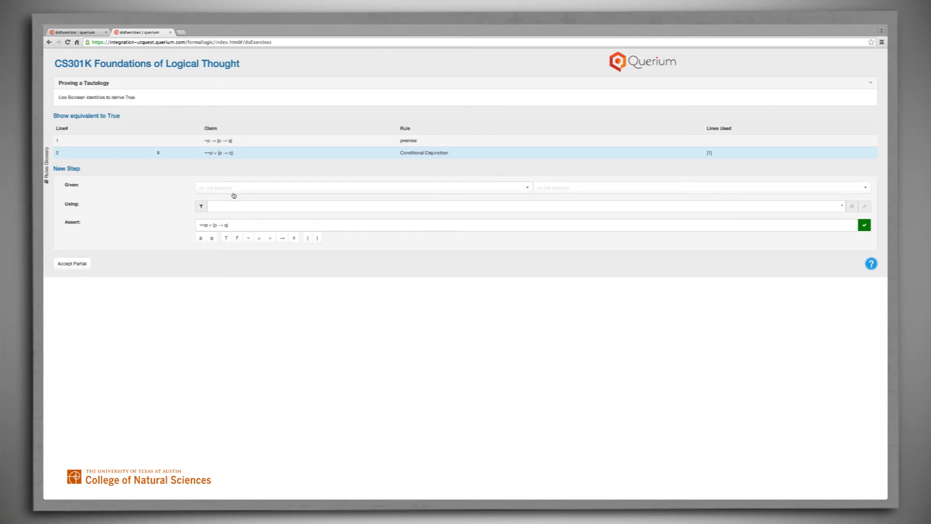
- Apply Double Negation to line 2, asserting p ∨ (p → q), and submit the proof step
{"action": "left_click", "coordinate": [528, 189]}
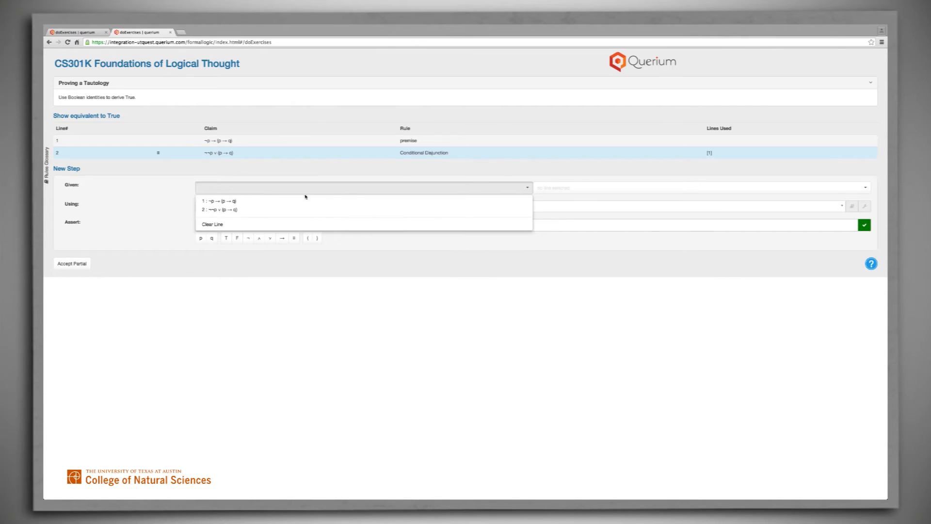
{"action": "left_click", "coordinate": [224, 210]}
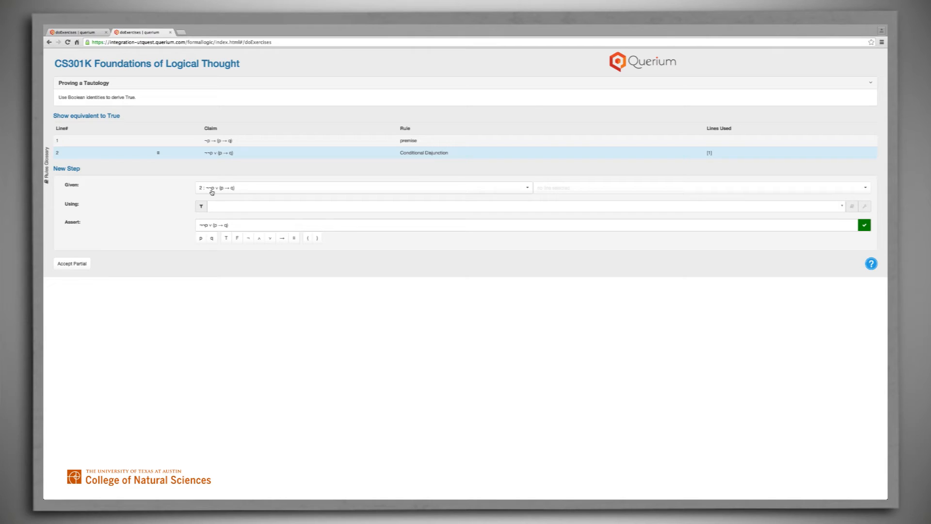
{"action": "left_click", "coordinate": [212, 208]}
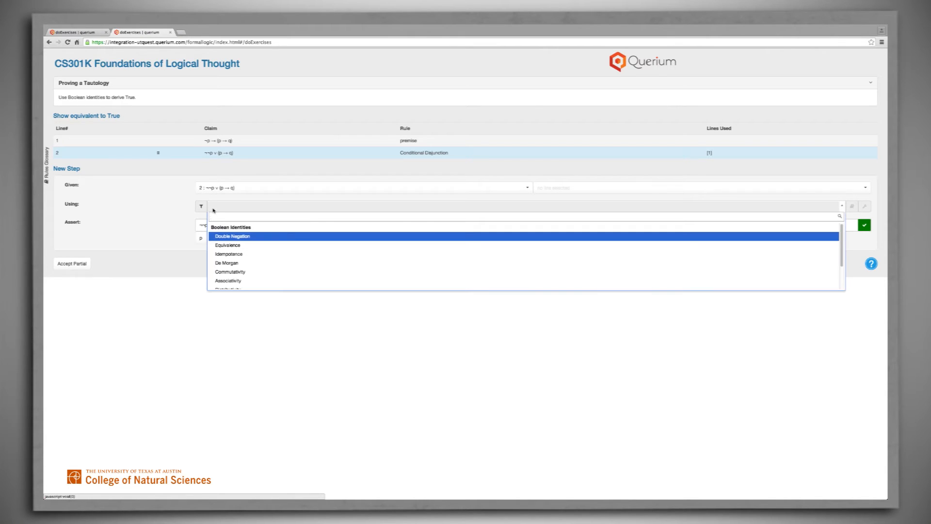
{"action": "left_click", "coordinate": [237, 237]}
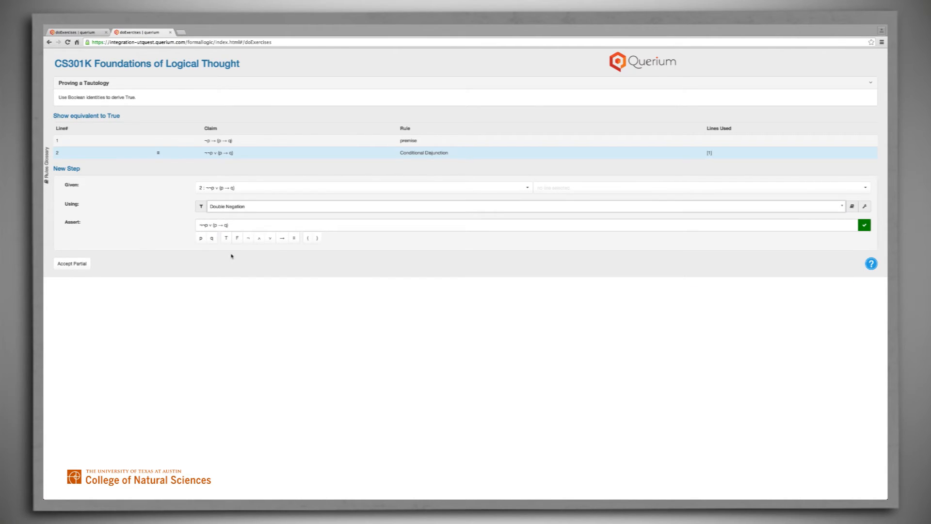
{"action": "left_click_drag", "start_coordinate": [205, 225], "coordinate": [201, 225]}
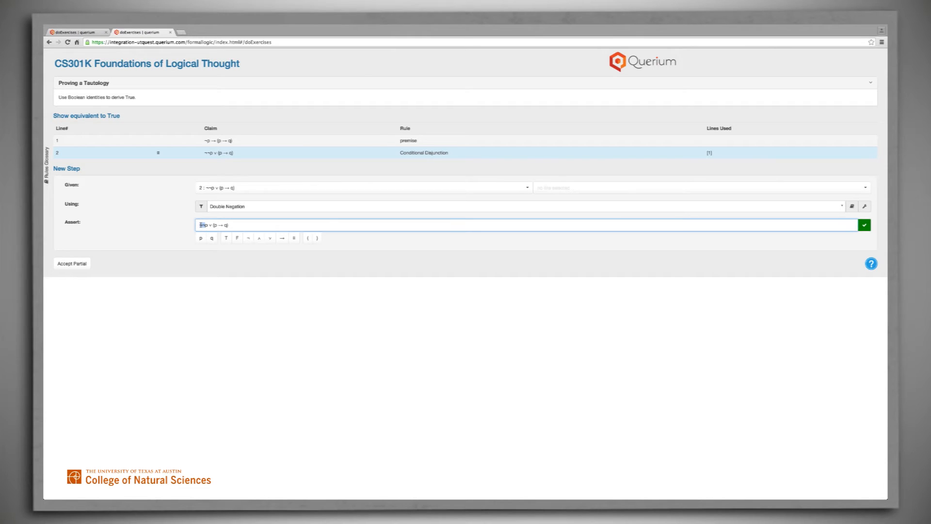
{"action": "key", "text": "BackSpace"}
{"action": "left_click", "coordinate": [862, 226]}
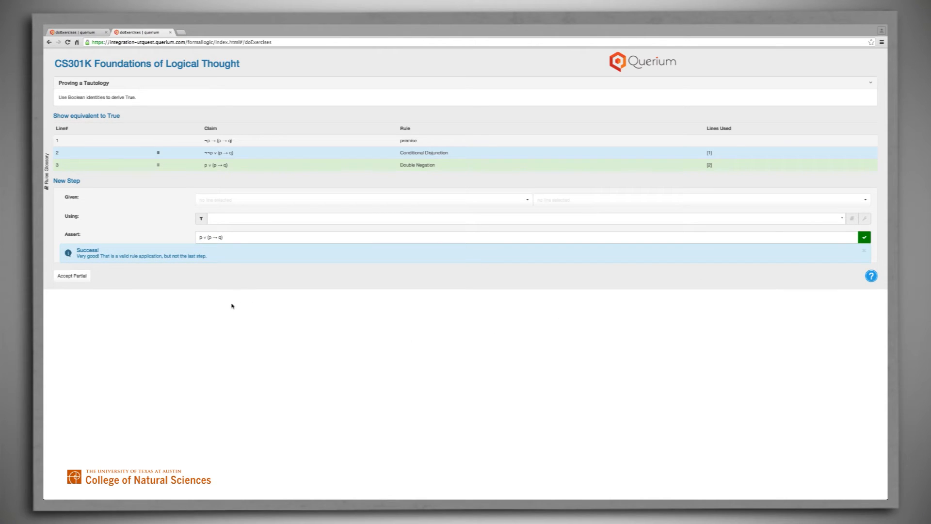
- Set up a new proof step from line 3 using the Conditional Disjunction rule
{"action": "left_click", "coordinate": [257, 200]}
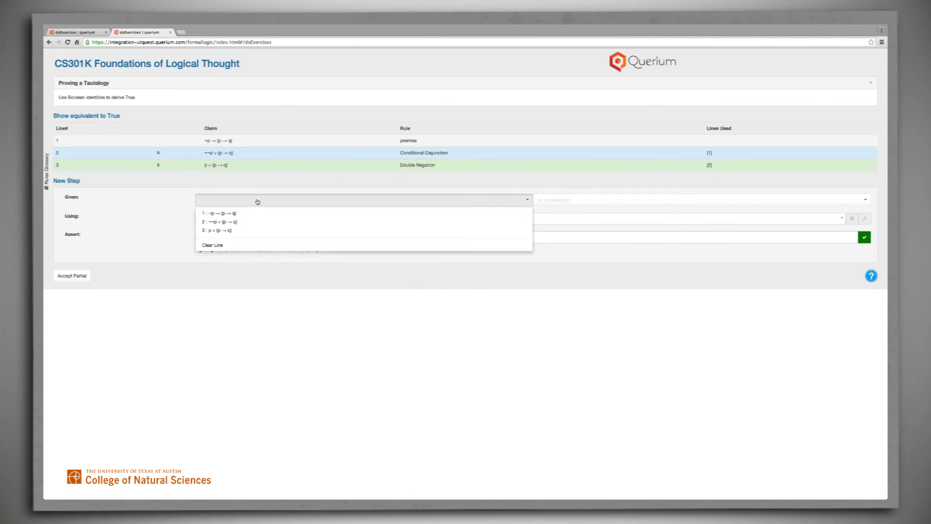
{"action": "left_click", "coordinate": [230, 230]}
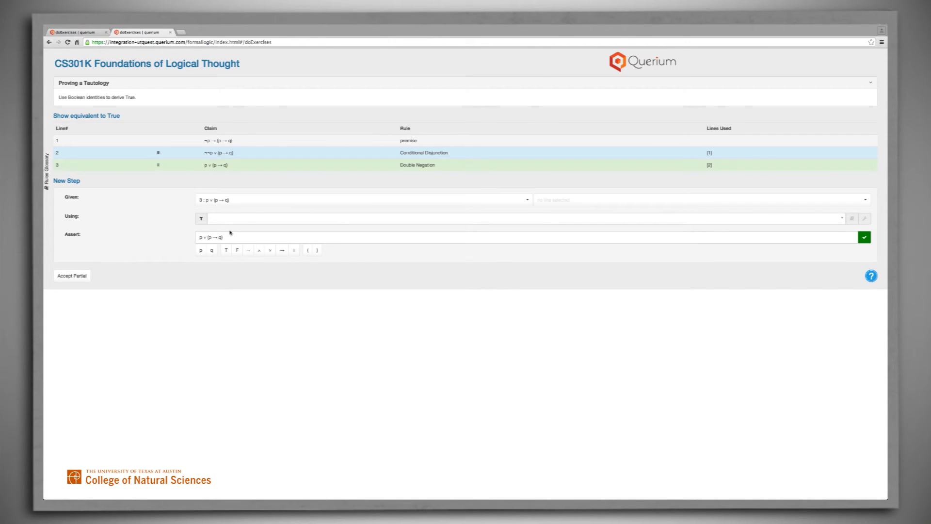
{"action": "left_click", "coordinate": [225, 219]}
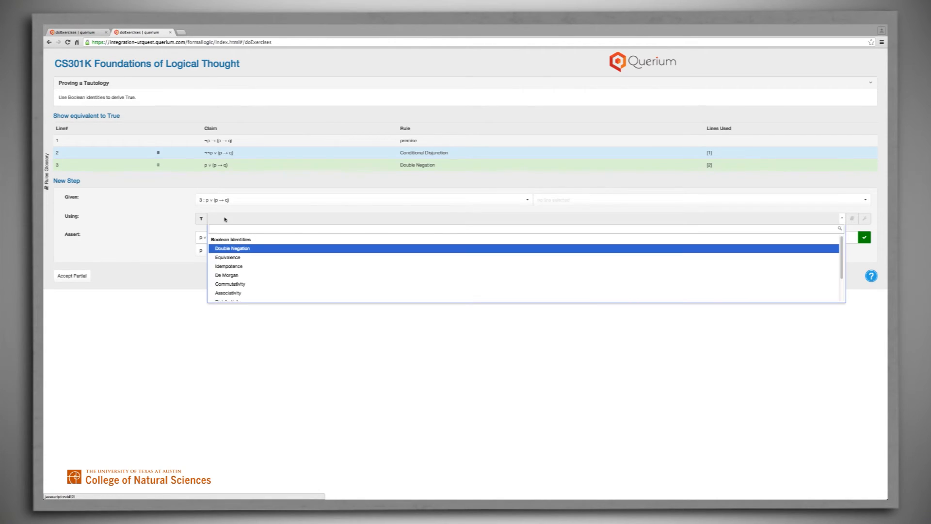
{"action": "type", "text": "ctio"}
{"action": "type", "text": "n"}
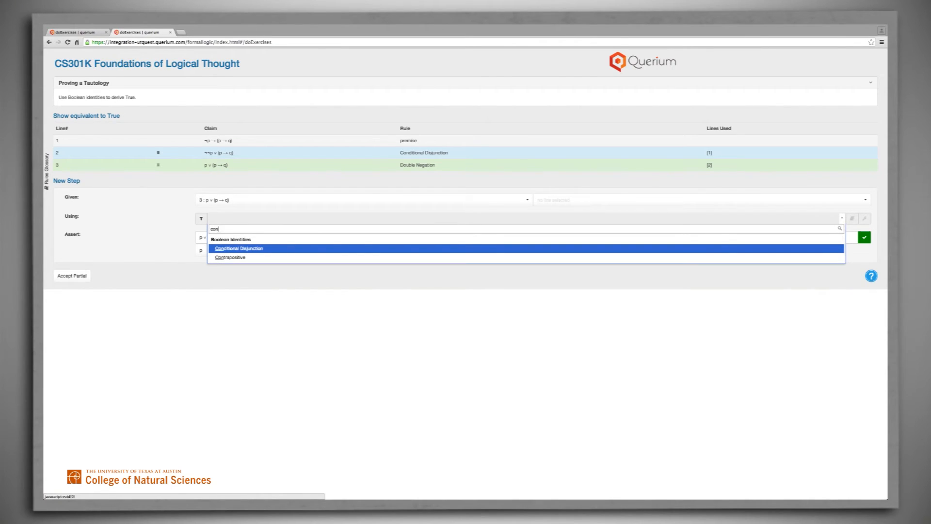
{"action": "left_click", "coordinate": [239, 249]}
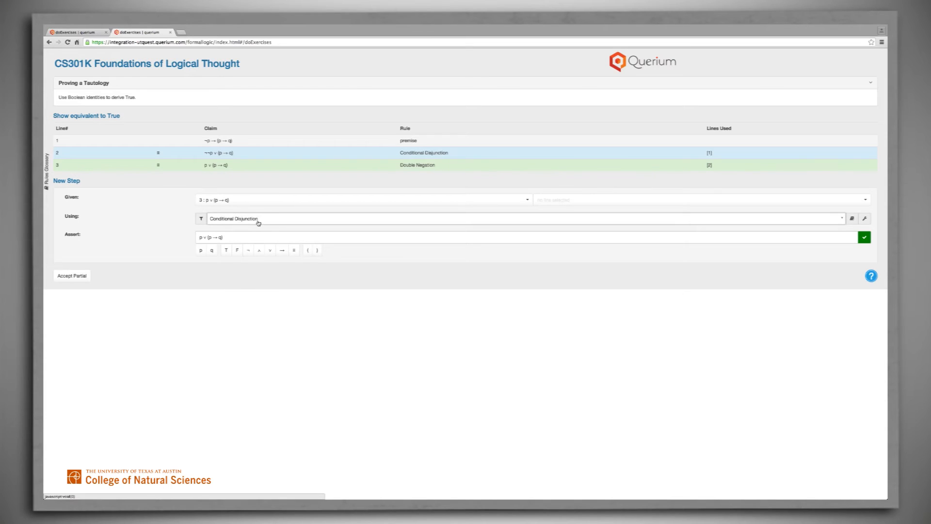
- Rewrite the assertion as p ∨ (¬p ∨ q) and submit the proof step
{"action": "left_click", "coordinate": [210, 238]}
{"action": "left_click", "coordinate": [249, 250]}
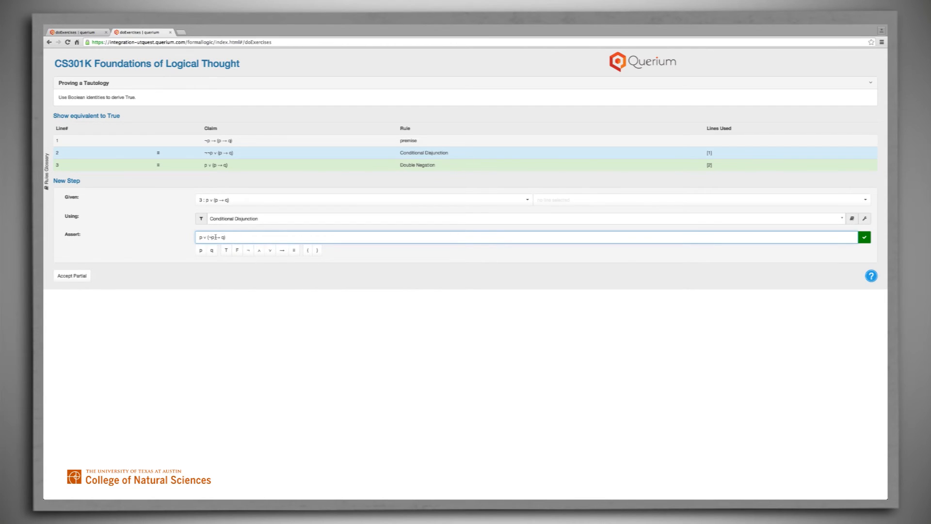
{"action": "key", "text": "BackSpace"}
{"action": "left_click", "coordinate": [272, 250]}
{"action": "left_click", "coordinate": [866, 240]}
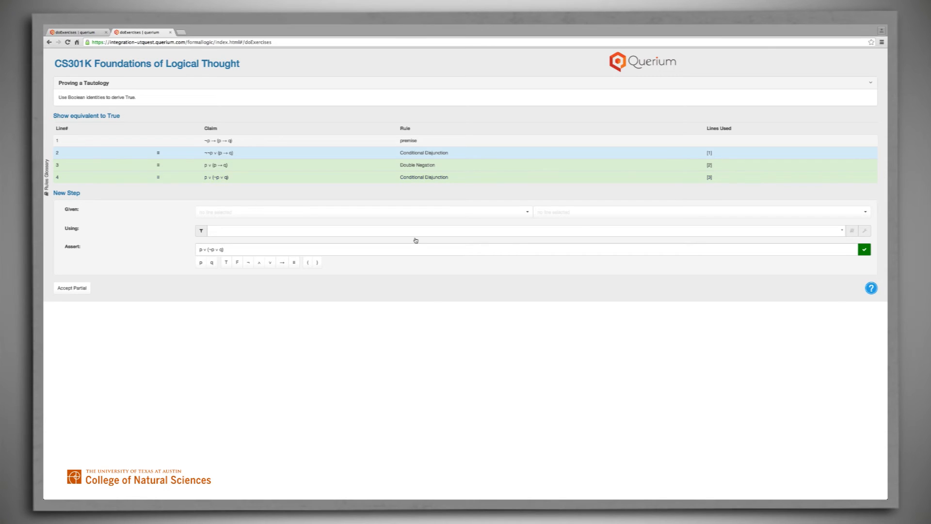
- Set up a new proof step from line 4 using the Associativity rule
{"action": "left_click", "coordinate": [528, 213]}
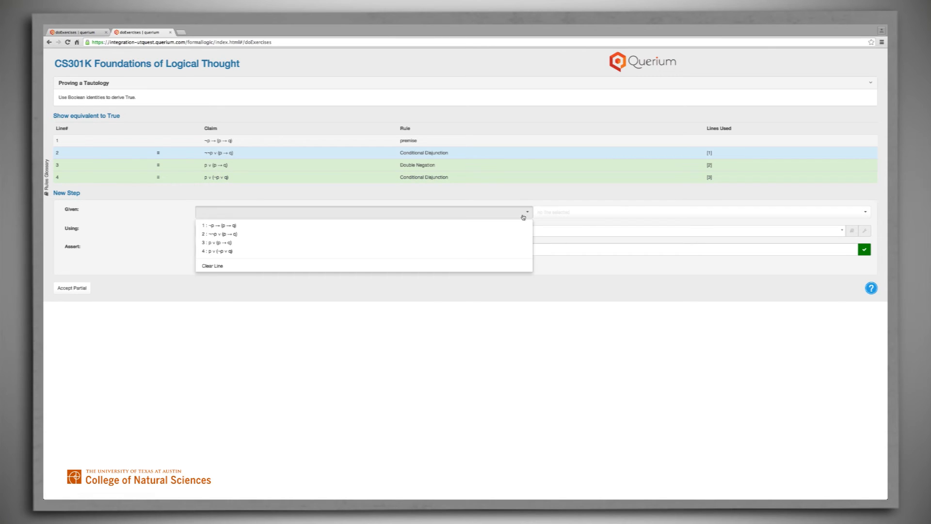
{"action": "left_click", "coordinate": [472, 252]}
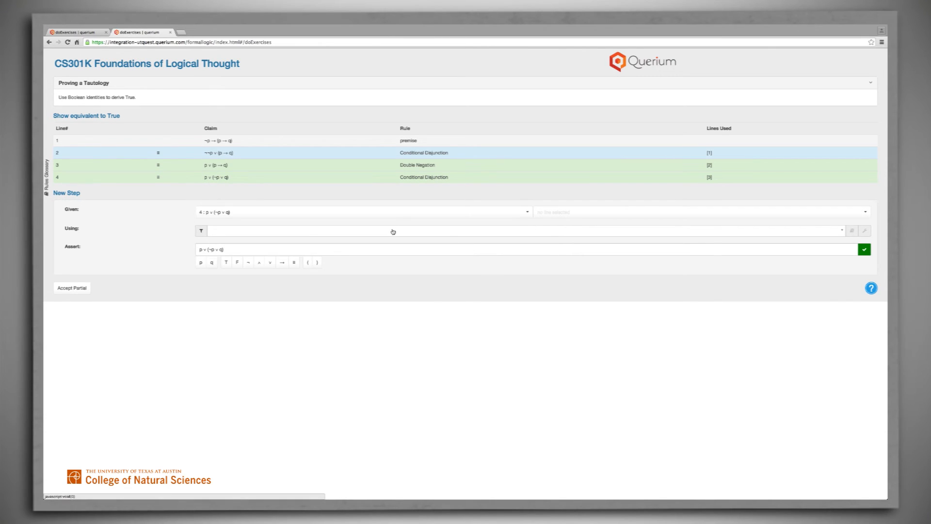
{"action": "left_click", "coordinate": [393, 231]}
{"action": "type", "text": "as"}
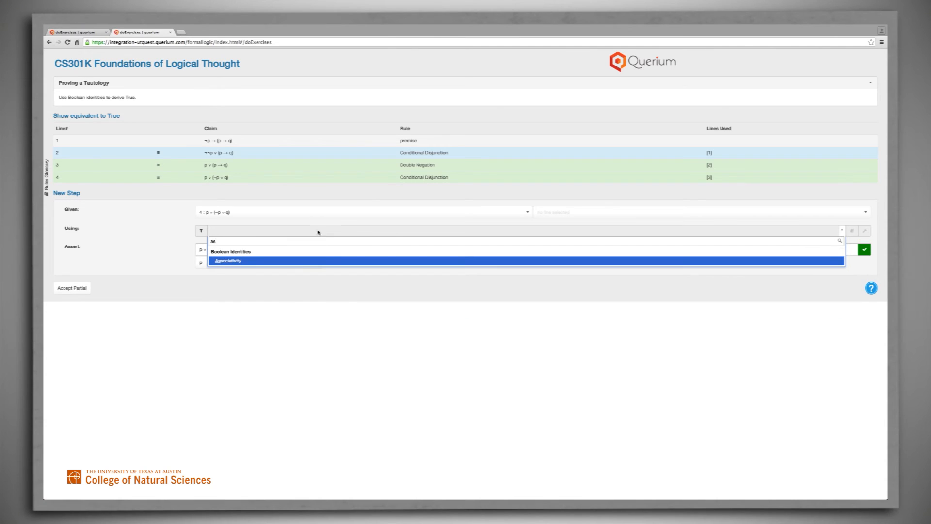
{"action": "left_click", "coordinate": [328, 263]}
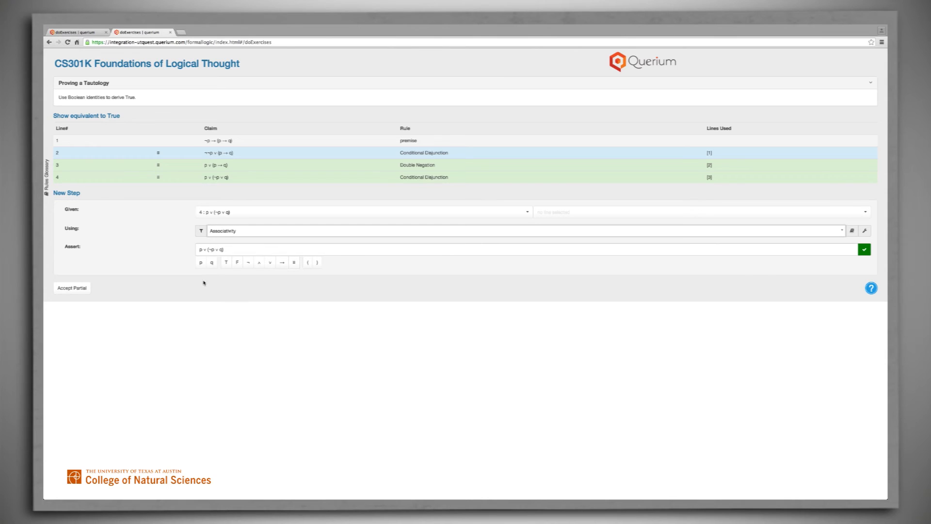
- Regroup the assertion with parentheses around p ∨ ¬p, removing the opening parenthesis before ¬p, and submit it
{"action": "left_click", "coordinate": [200, 249]}
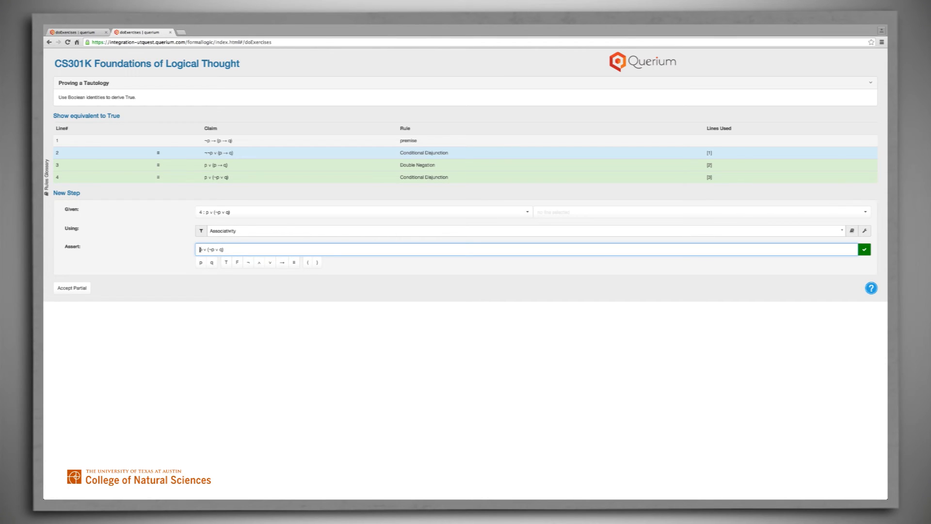
{"action": "type", "text": "("}
{"action": "left_click", "coordinate": [213, 249]}
{"action": "type", "text": ")"}
{"action": "left_click", "coordinate": [209, 249]}
{"action": "key", "text": "BackSpace"}
{"action": "left_click", "coordinate": [865, 251]}
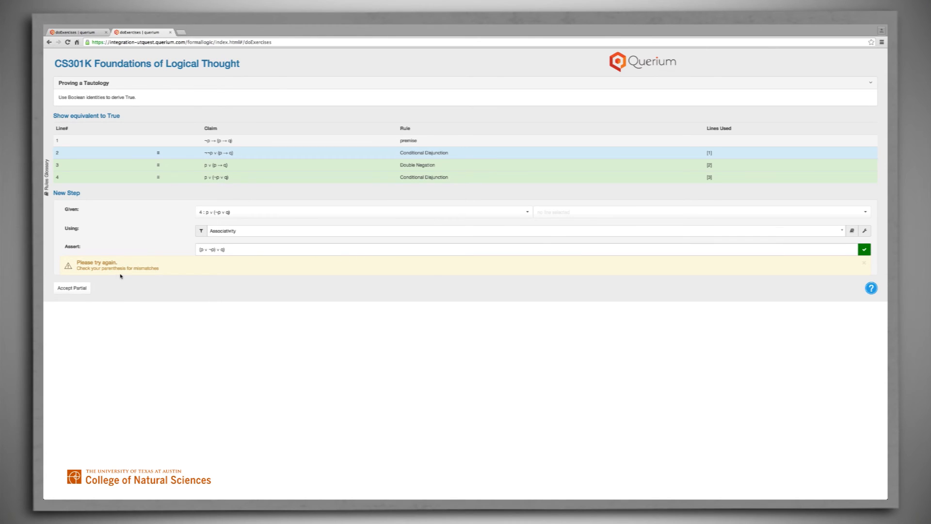
- Remove the extra closing parenthesis so the assertion reads (p ∨ ¬p) ∨ q, and resubmit the step
{"action": "left_click", "coordinate": [228, 248]}
{"action": "left_click", "coordinate": [228, 249]}
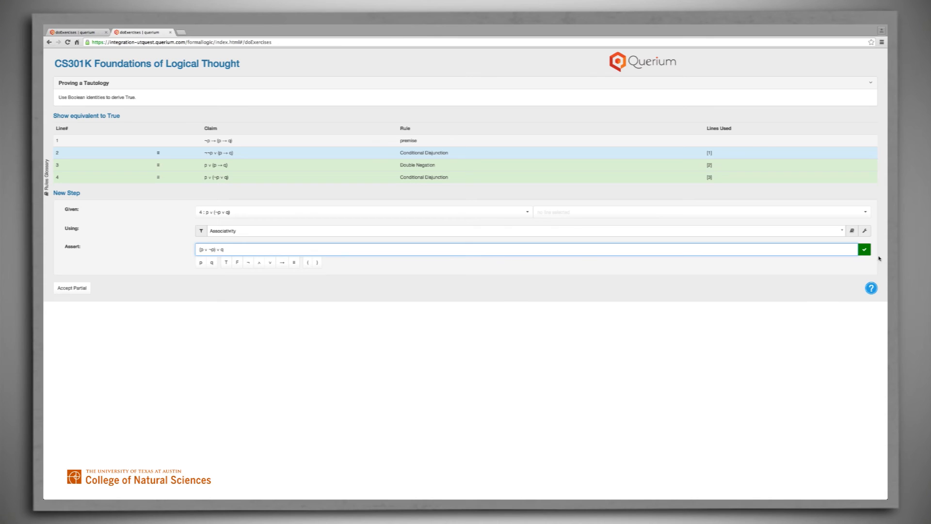
{"action": "left_click", "coordinate": [864, 249]}
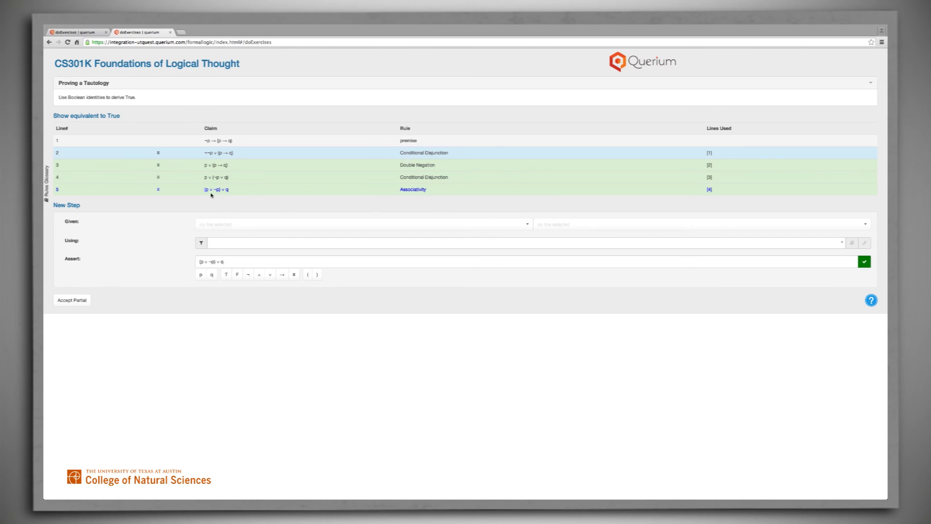
- Set up a new proof step from line 5 using the Computation rule
{"action": "left_click", "coordinate": [218, 224]}
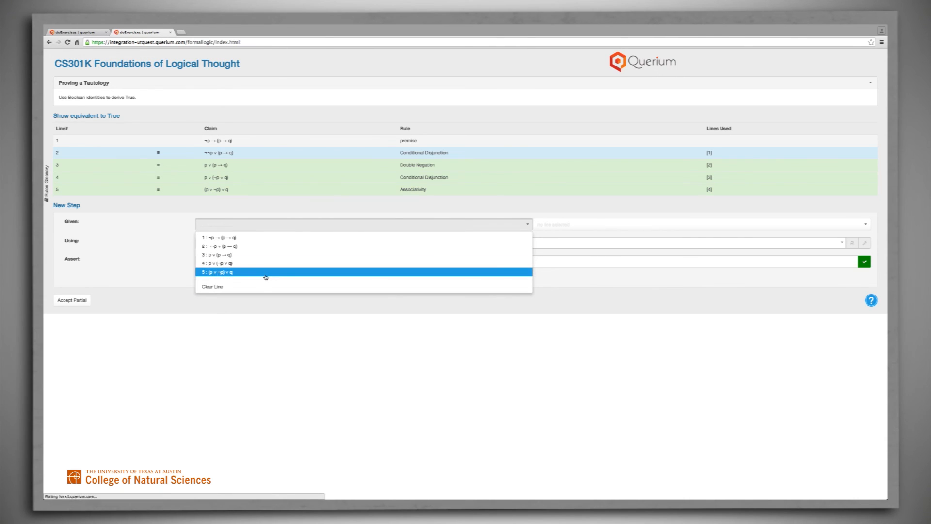
{"action": "left_click", "coordinate": [266, 272]}
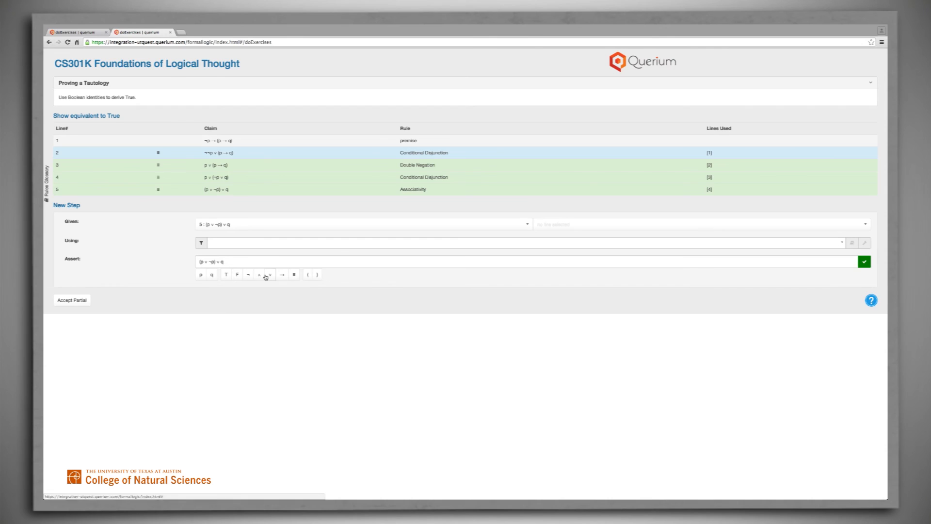
{"action": "left_click", "coordinate": [339, 243]}
{"action": "type", "text": "com"}
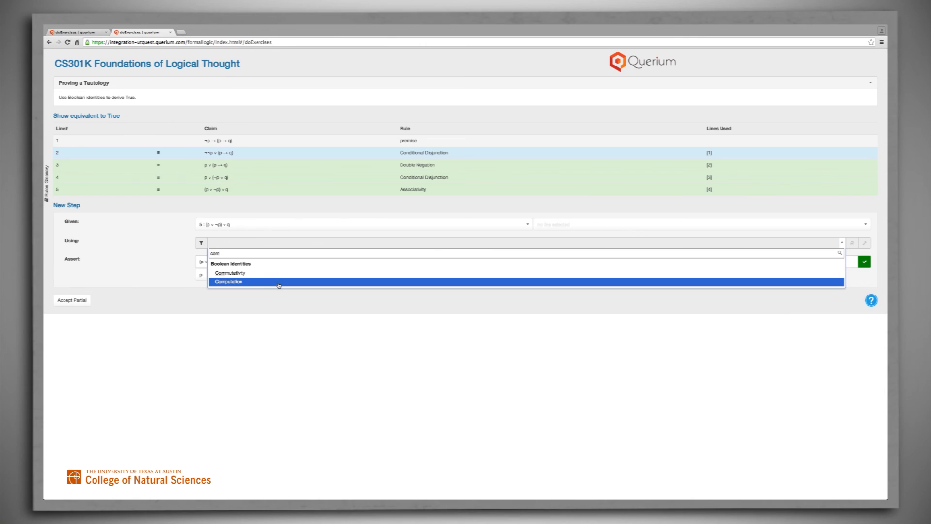
{"action": "left_click", "coordinate": [279, 281]}
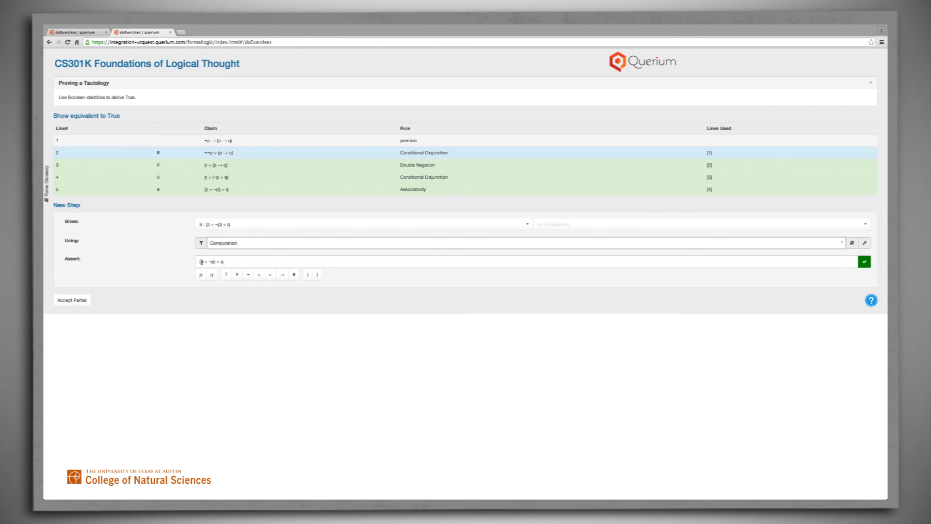
- Replace p ∨ ¬p inside the parentheses with T so the assertion reads (T) ∨ q, and submit the step
{"action": "left_click_drag", "start_coordinate": [202, 262], "coordinate": [213, 261]}
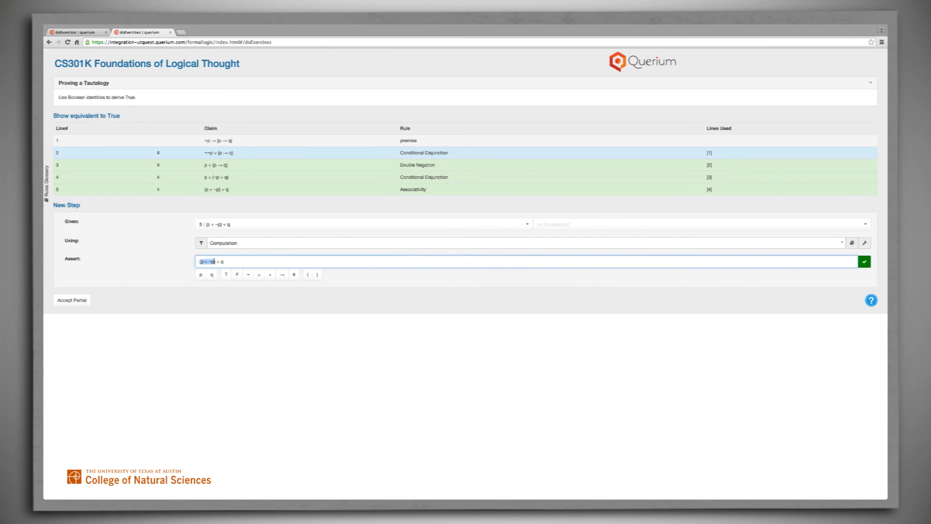
{"action": "key", "text": "BackSpace"}
{"action": "left_click", "coordinate": [226, 275]}
{"action": "left_click", "coordinate": [864, 262]}
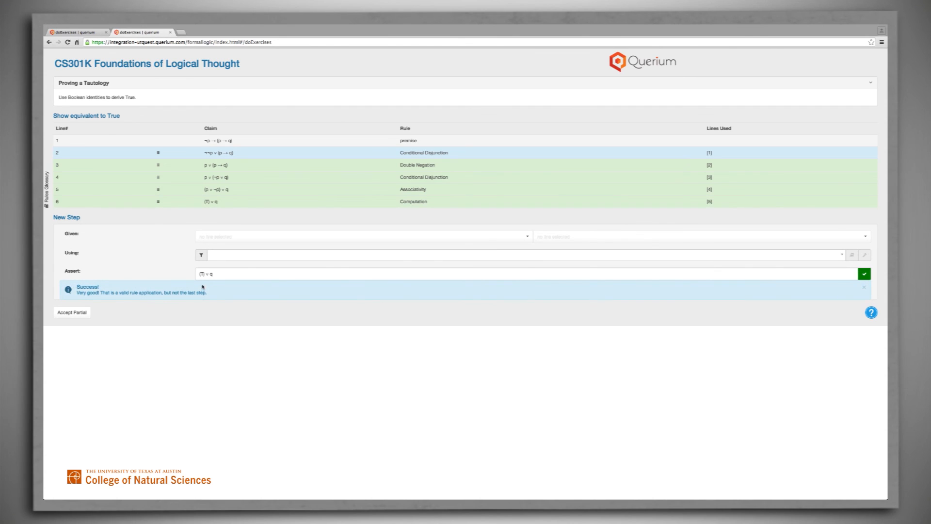
- Set up a new proof step from line 6 using the Computation rule
{"action": "left_click", "coordinate": [216, 273]}
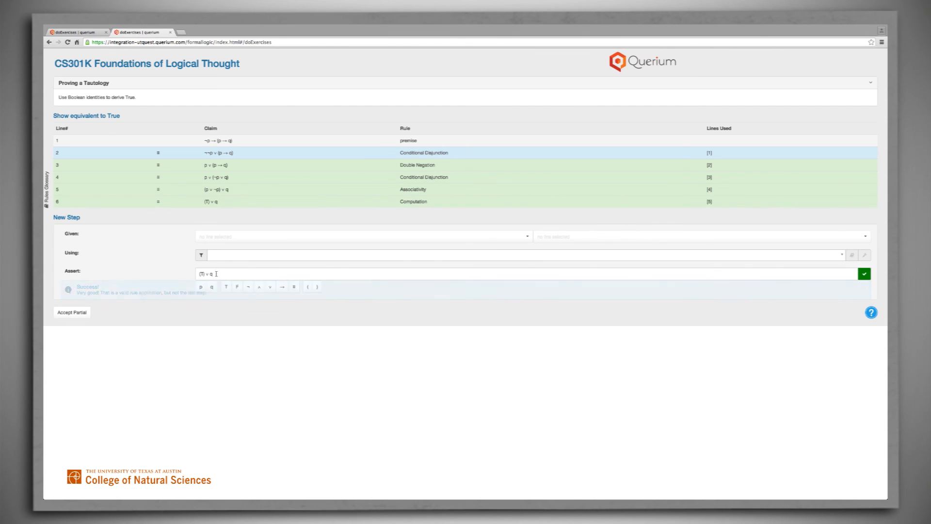
{"action": "left_click", "coordinate": [227, 238]}
{"action": "left_click", "coordinate": [228, 292]}
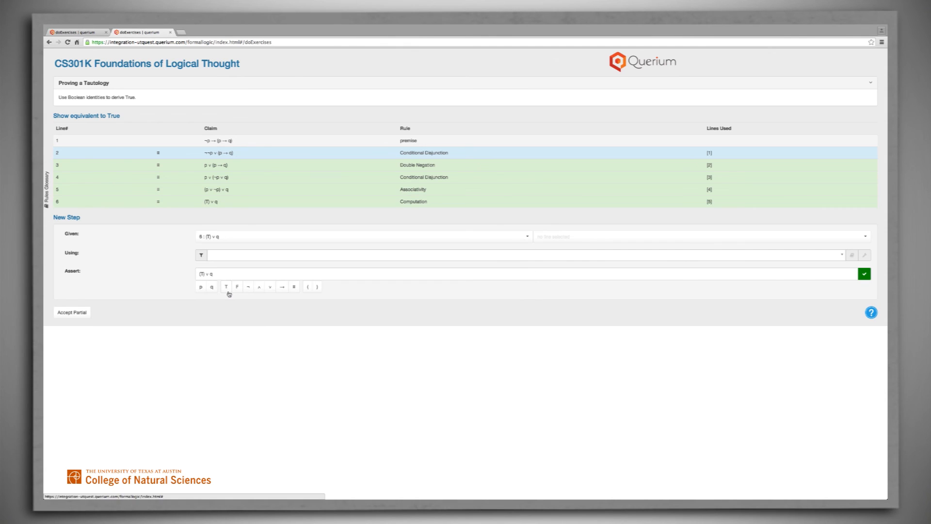
{"action": "left_click", "coordinate": [295, 257]}
{"action": "type", "text": "c"}
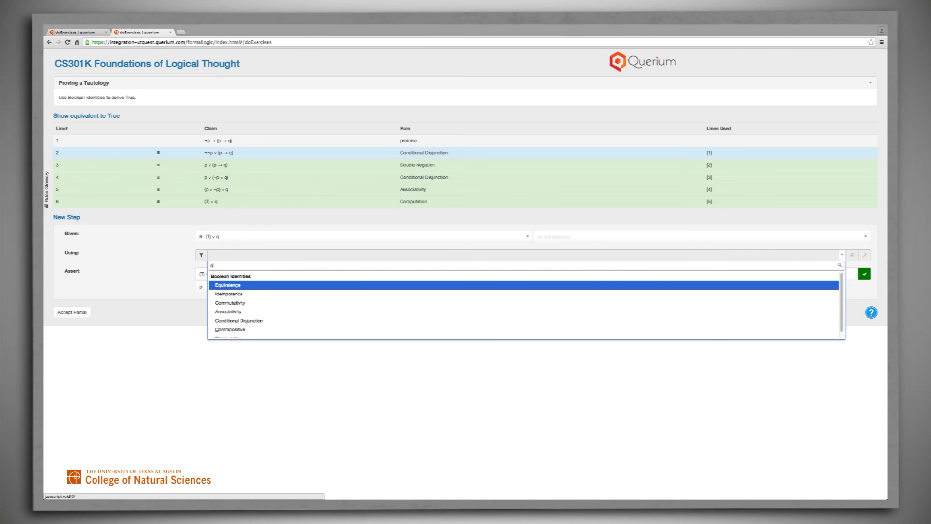
{"action": "type", "text": "o"}
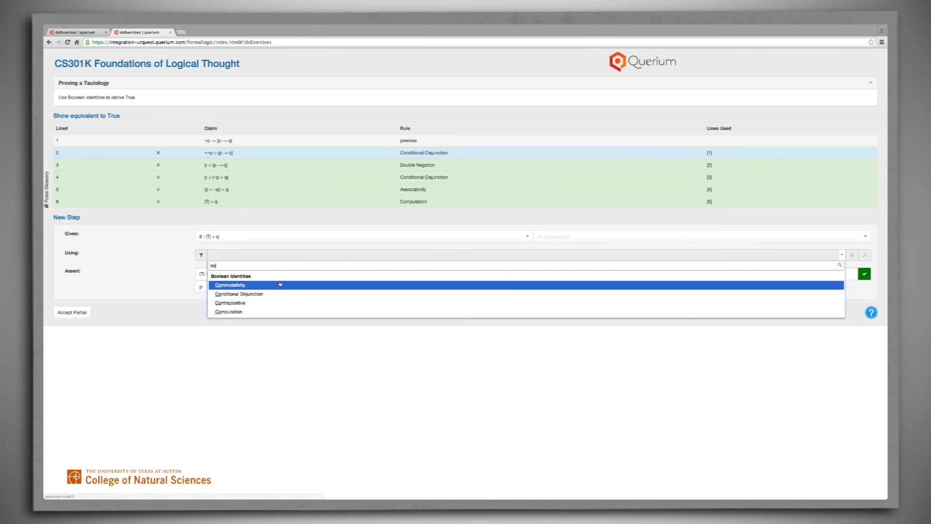
{"action": "left_click", "coordinate": [273, 313]}
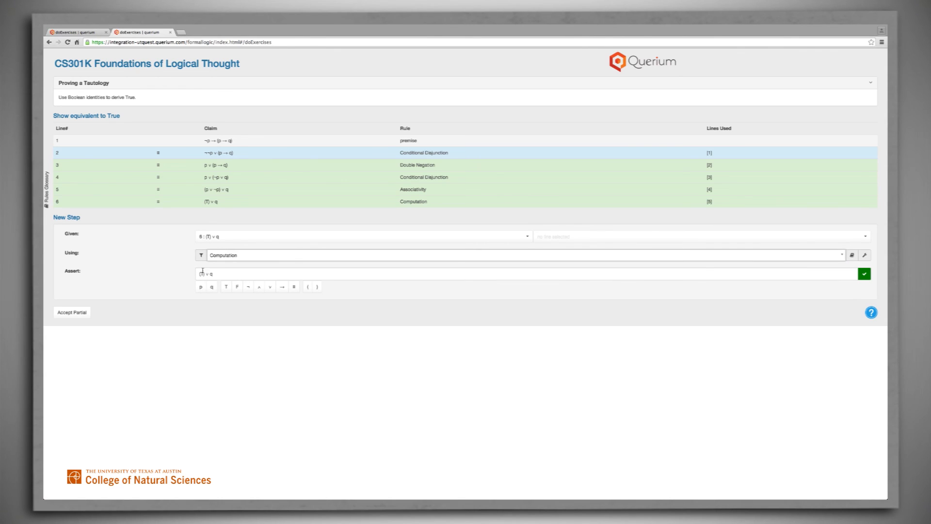
- Remove ∨ q from the assertion so it reads (T), and submit the final proof step
{"action": "left_click_drag", "start_coordinate": [207, 275], "coordinate": [213, 274]}
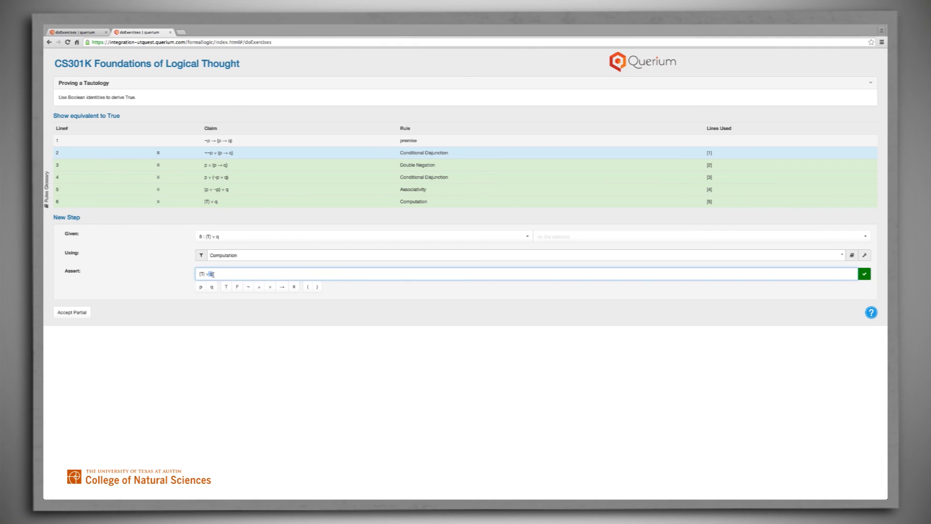
{"action": "key", "text": "BackSpace"}
{"action": "key", "text": "BackSpace"}
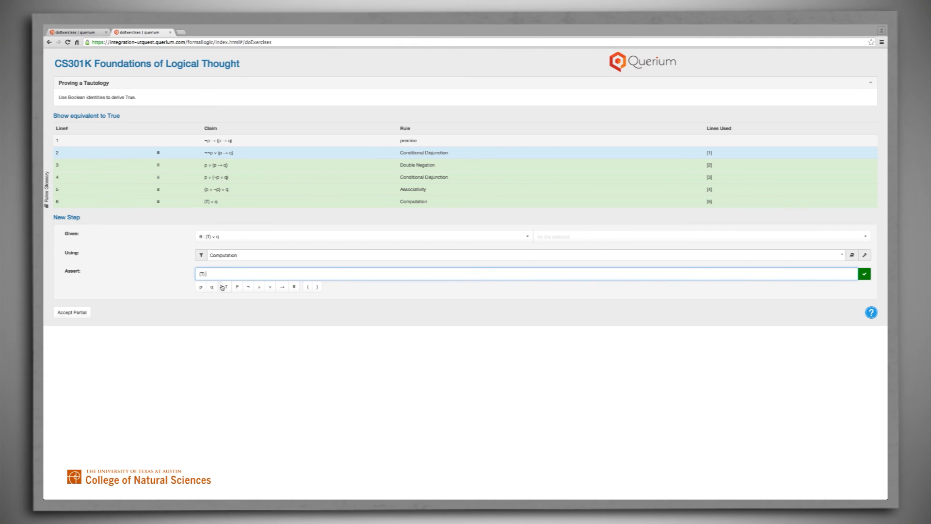
{"action": "left_click", "coordinate": [865, 277]}
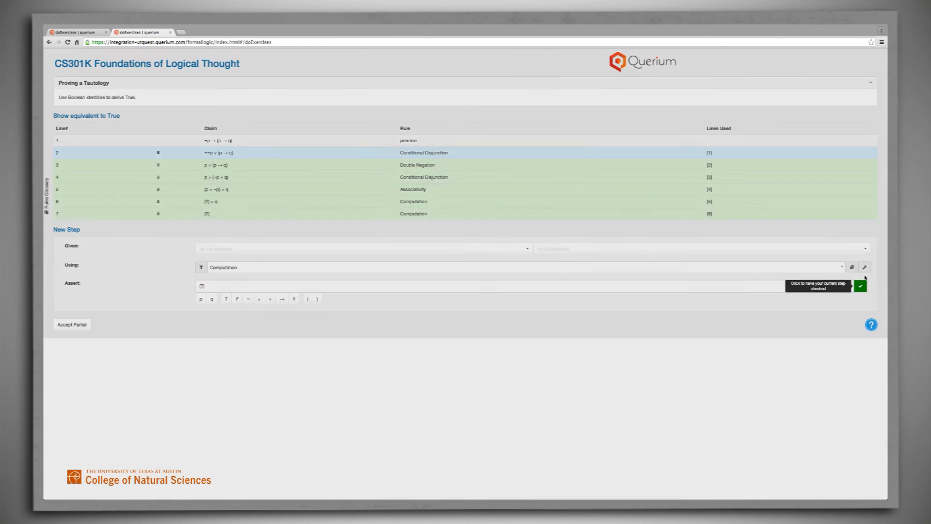